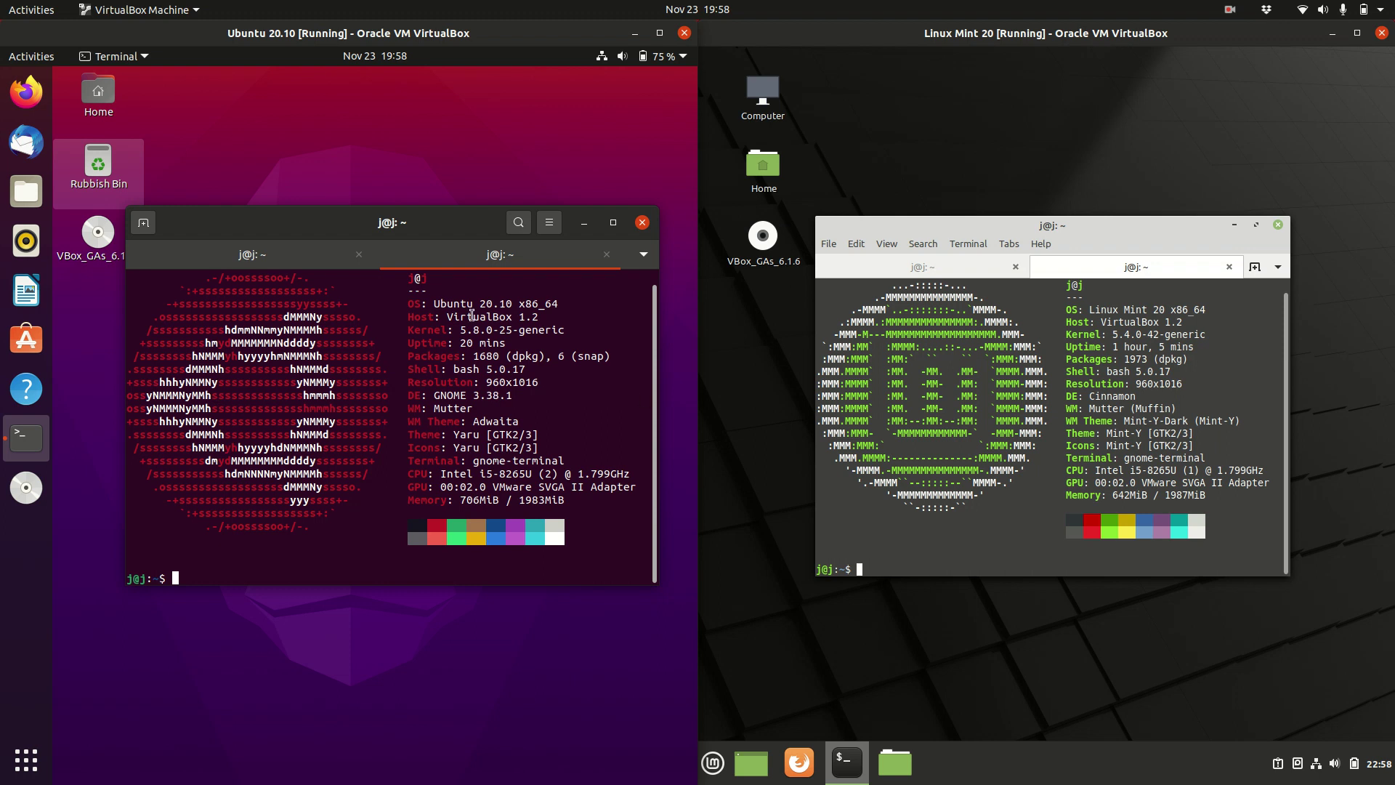
Hide the Ubuntu and Linux Mint terminal windows, then restore both from the dock and taskbar.
{"action": "left_click", "coordinate": [586, 223]}
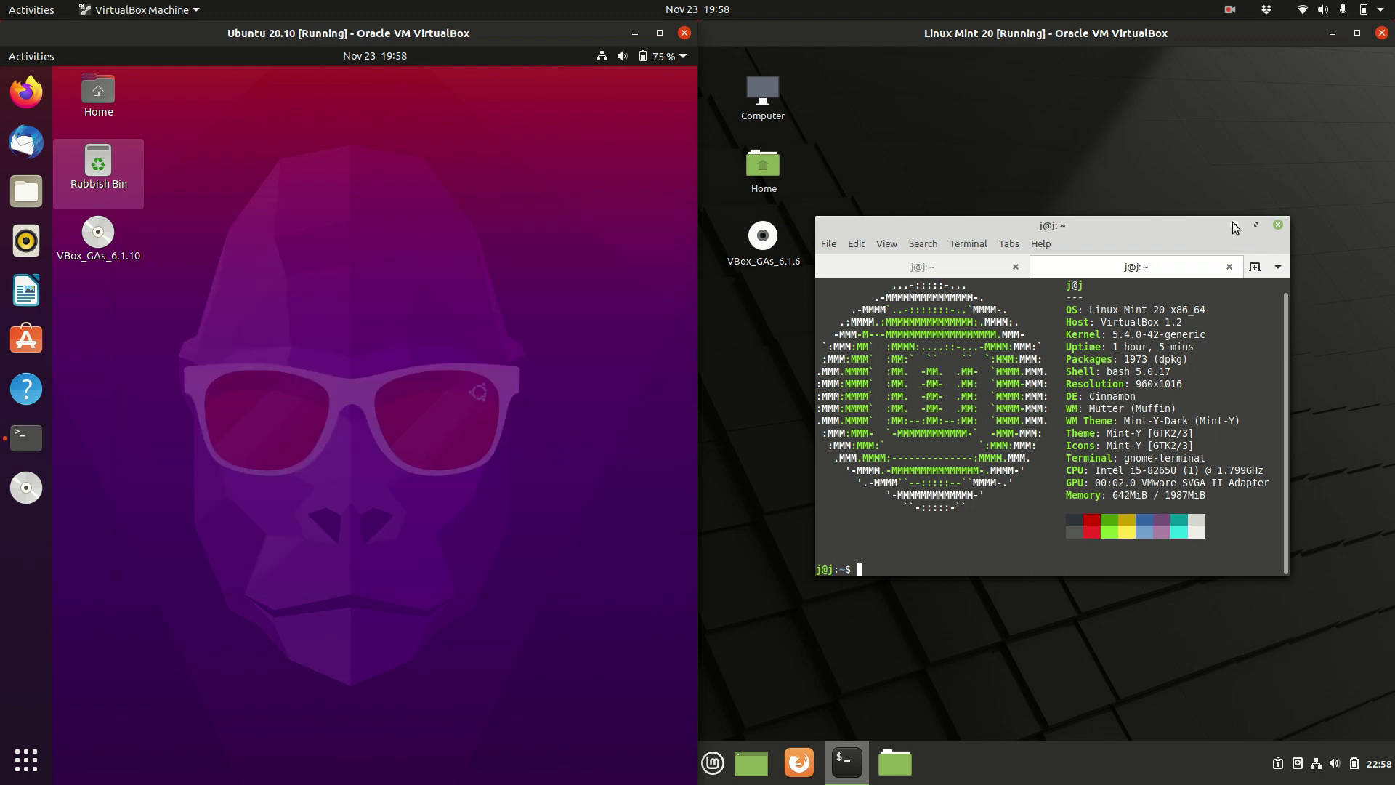
{"action": "left_click", "coordinate": [1233, 225]}
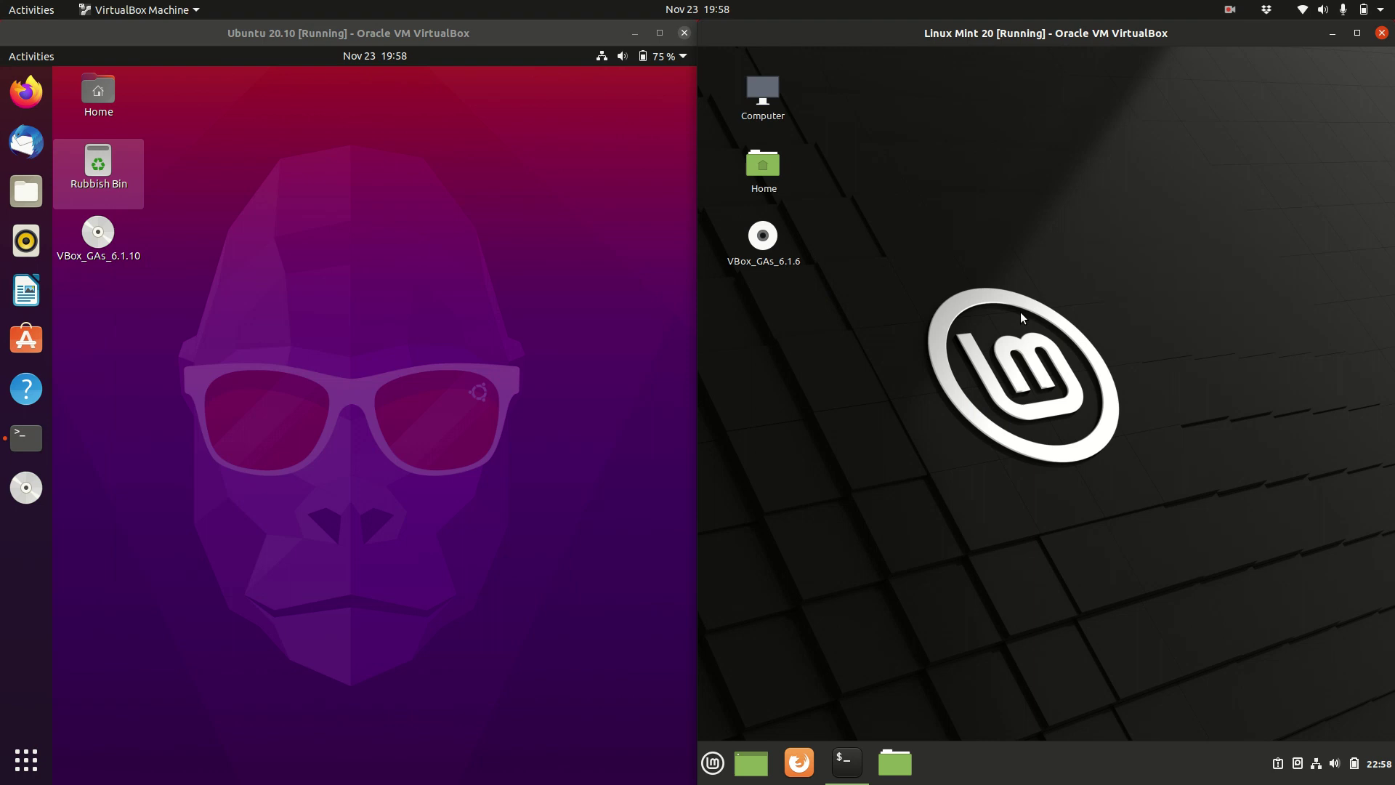
{"action": "mouse_move", "coordinate": [279, 173]}
{"action": "left_mouse_down"}
{"action": "mouse_move", "coordinate": [377, 391]}
{"action": "mouse_move", "coordinate": [568, 657]}
{"action": "left_mouse_up"}
{"action": "left_click_drag", "start_coordinate": [897, 214], "coordinate": [1271, 643]}
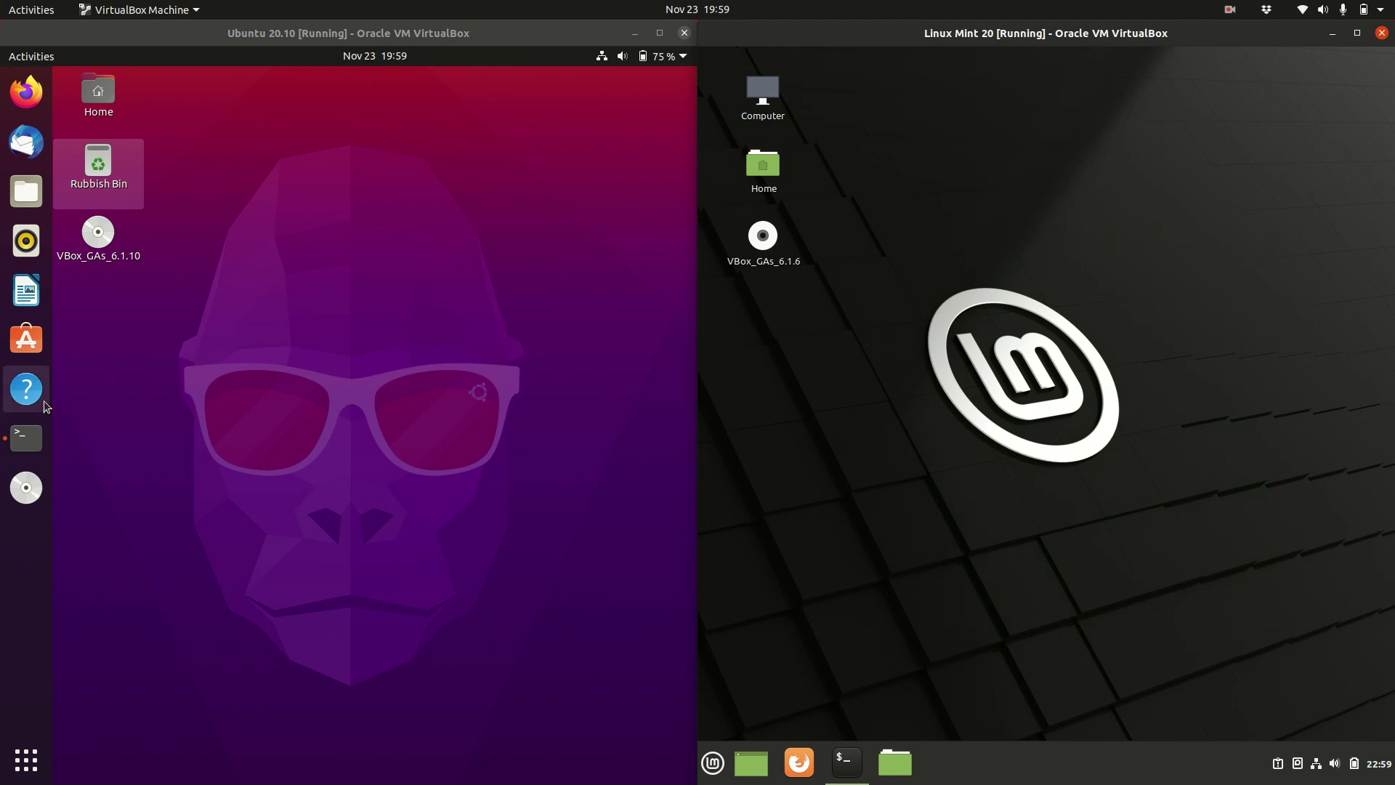
{"action": "left_click", "coordinate": [140, 466]}
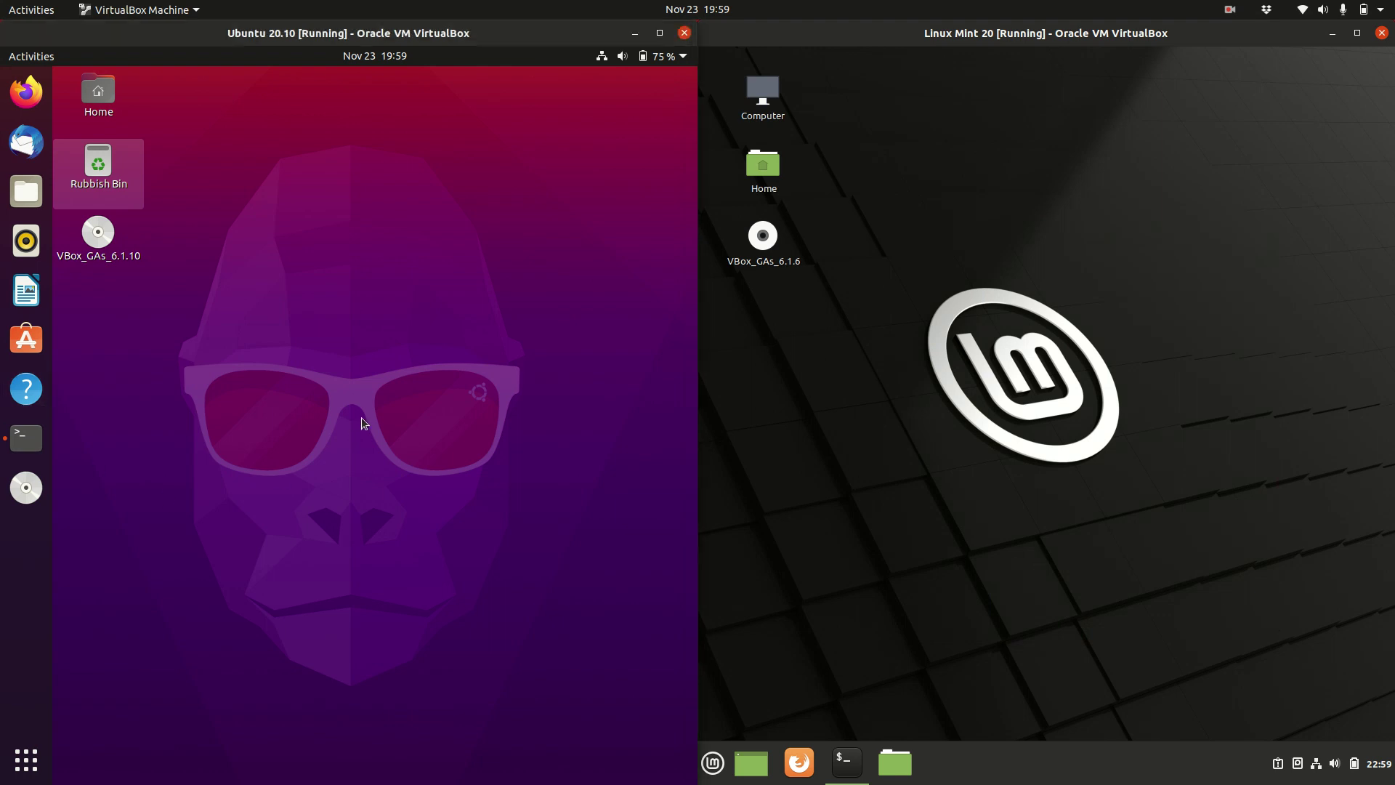
{"action": "left_click", "coordinate": [26, 437]}
{"action": "left_click", "coordinate": [845, 762]}
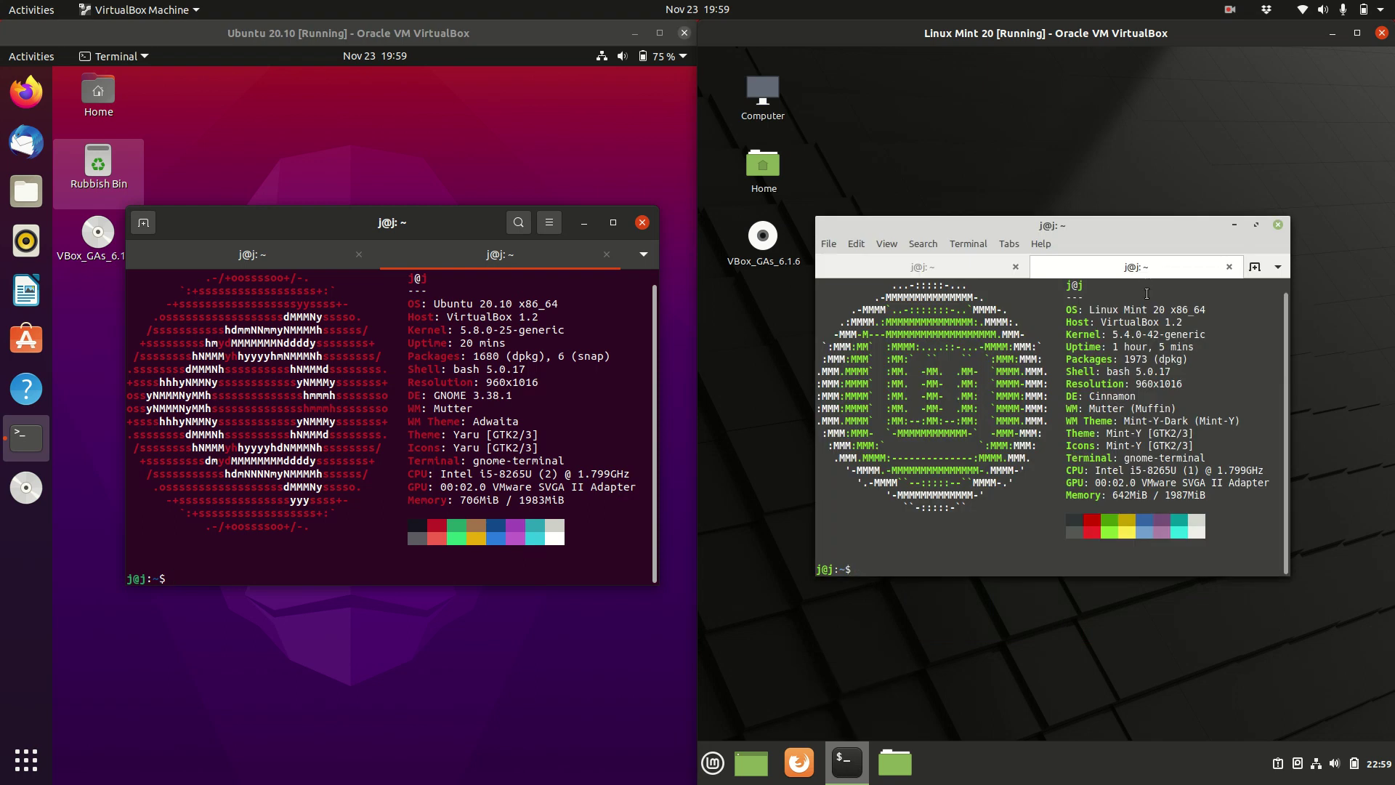
Highlight and clear terminal text, then bring up the Ubuntu terminal's htop tab.
{"action": "left_click_drag", "start_coordinate": [1125, 310], "coordinate": [1206, 309]}
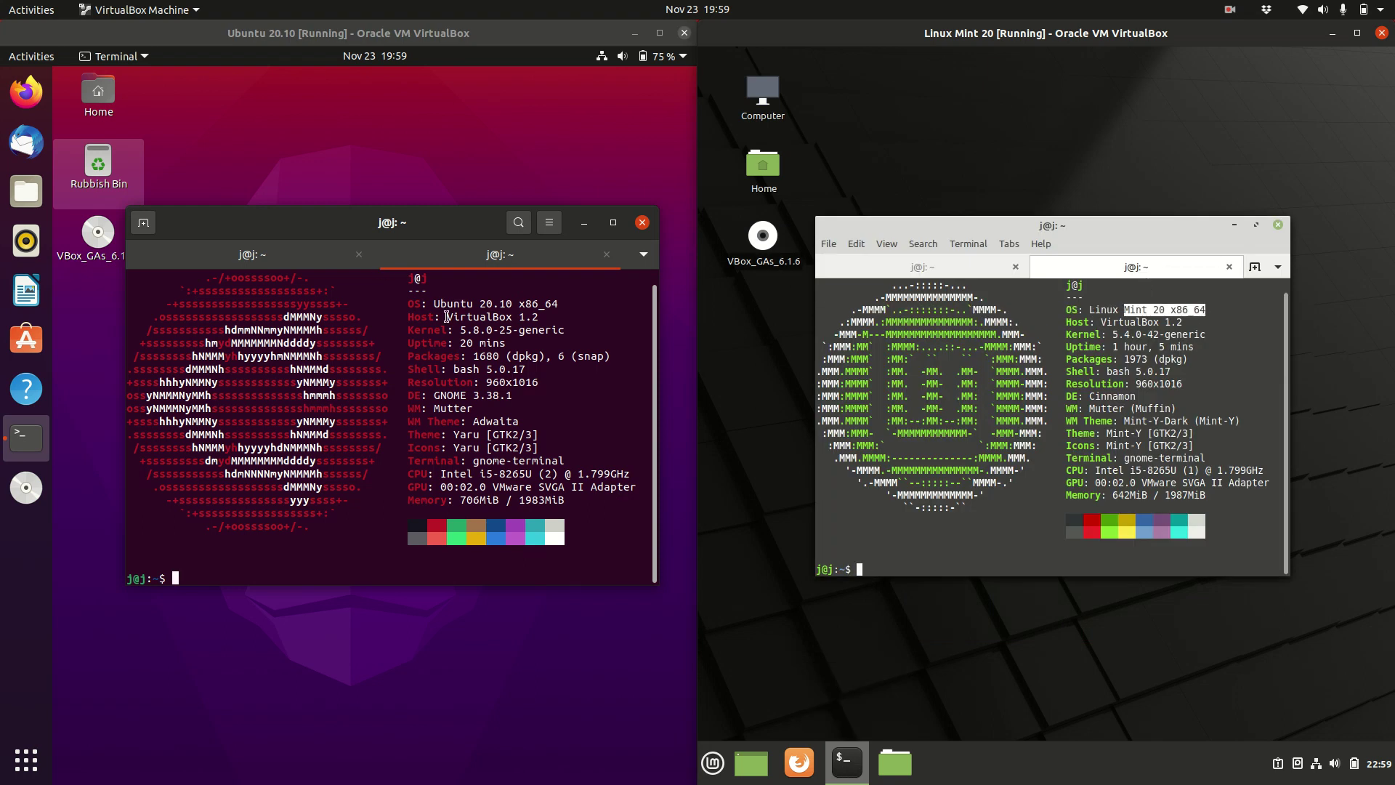
{"action": "left_click_drag", "start_coordinate": [384, 288], "coordinate": [523, 316]}
{"action": "left_click", "coordinate": [386, 288]}
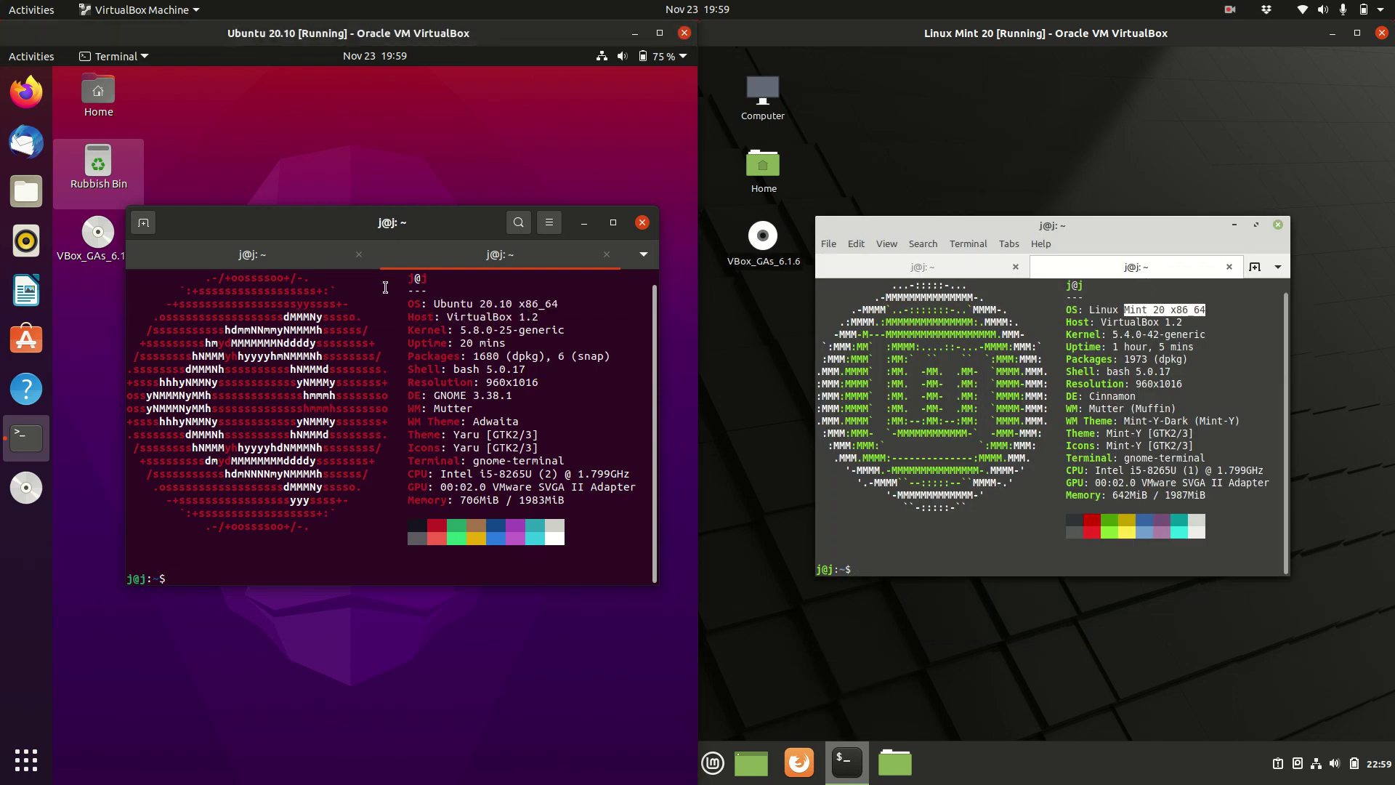
{"action": "left_click", "coordinate": [271, 251]}
Show htop in the Mint terminal, then open Ubuntu Activities and the Mint application menu.
{"action": "left_click", "coordinate": [968, 273]}
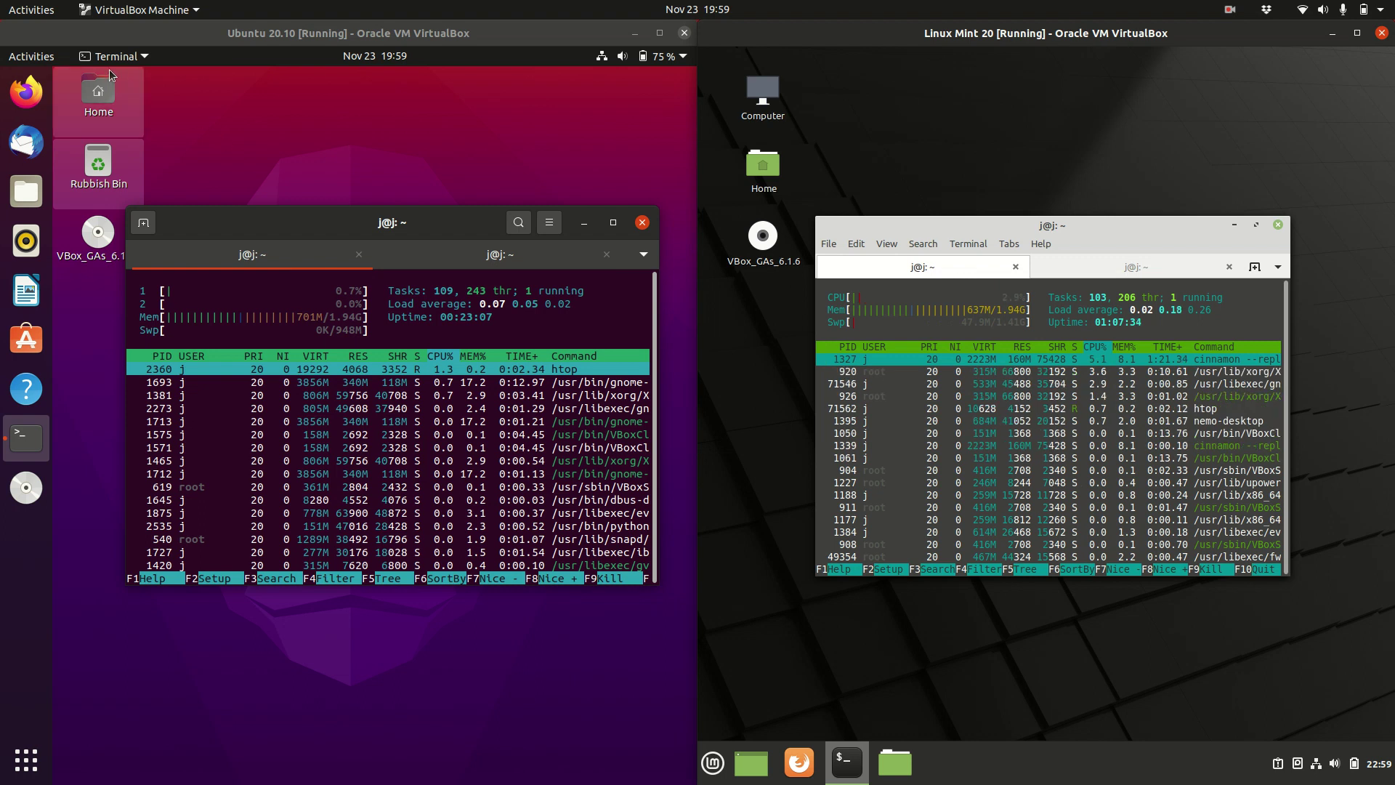
{"action": "left_click", "coordinate": [33, 58]}
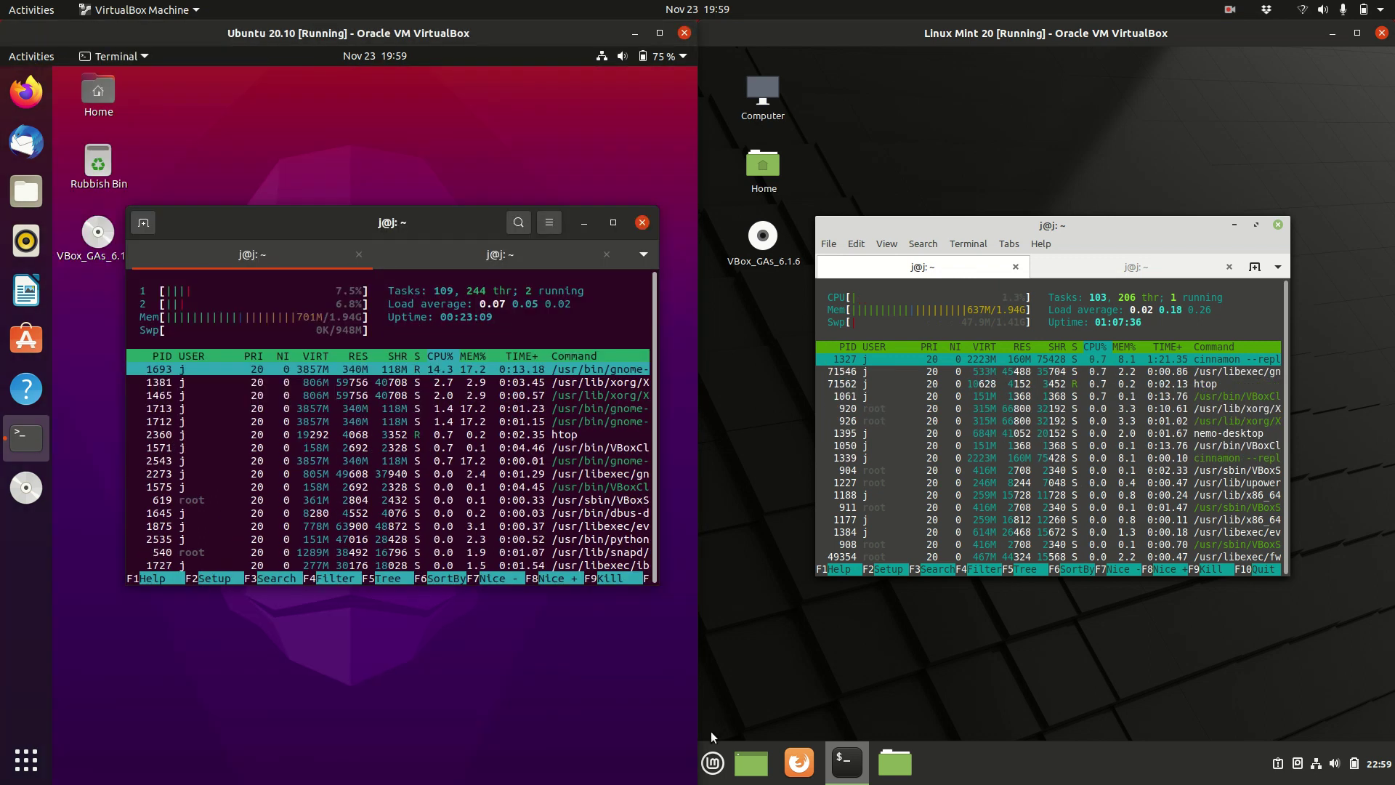
{"action": "left_click", "coordinate": [714, 763]}
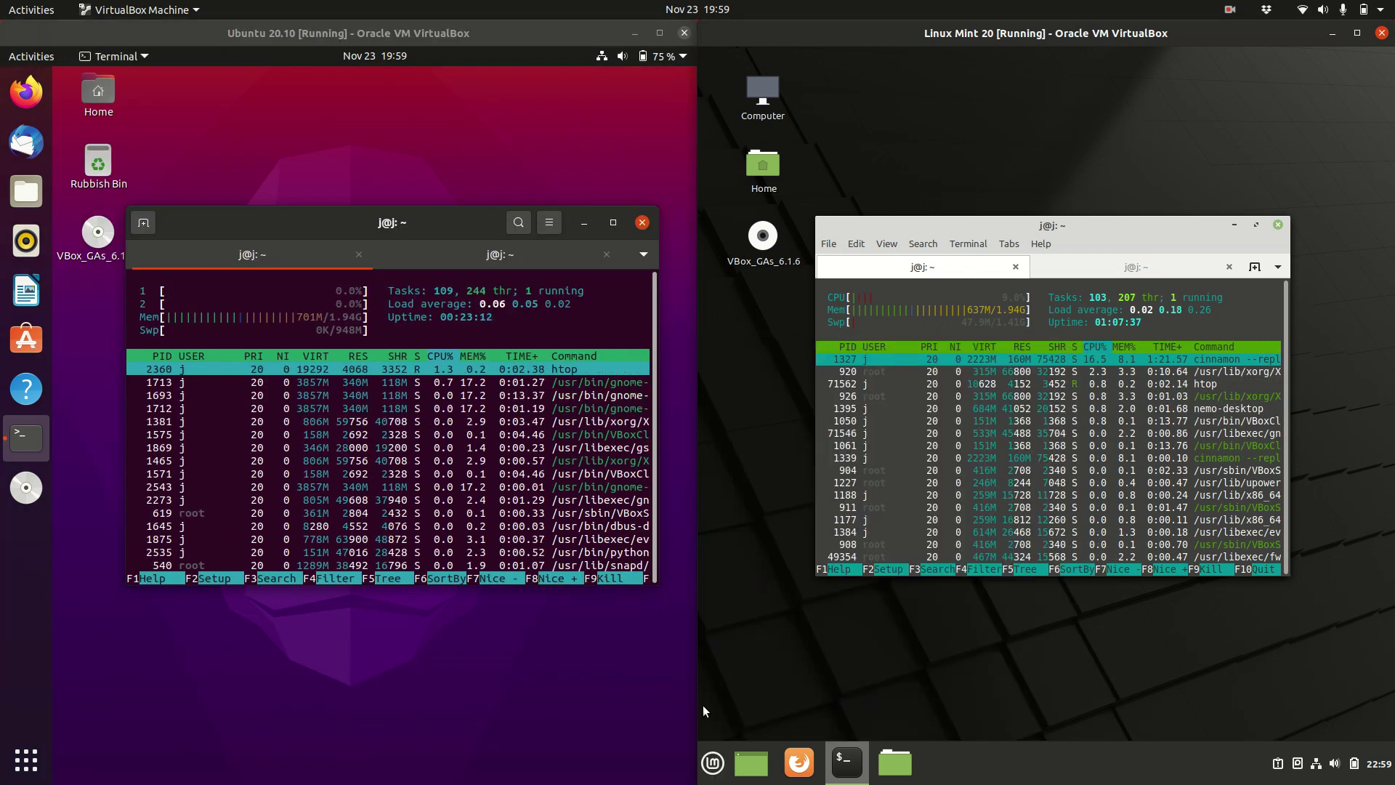
Shift the Mint terminal right and up, and lower the Ubuntu terminal slightly.
{"action": "left_click_drag", "start_coordinate": [963, 221], "coordinate": [983, 232]}
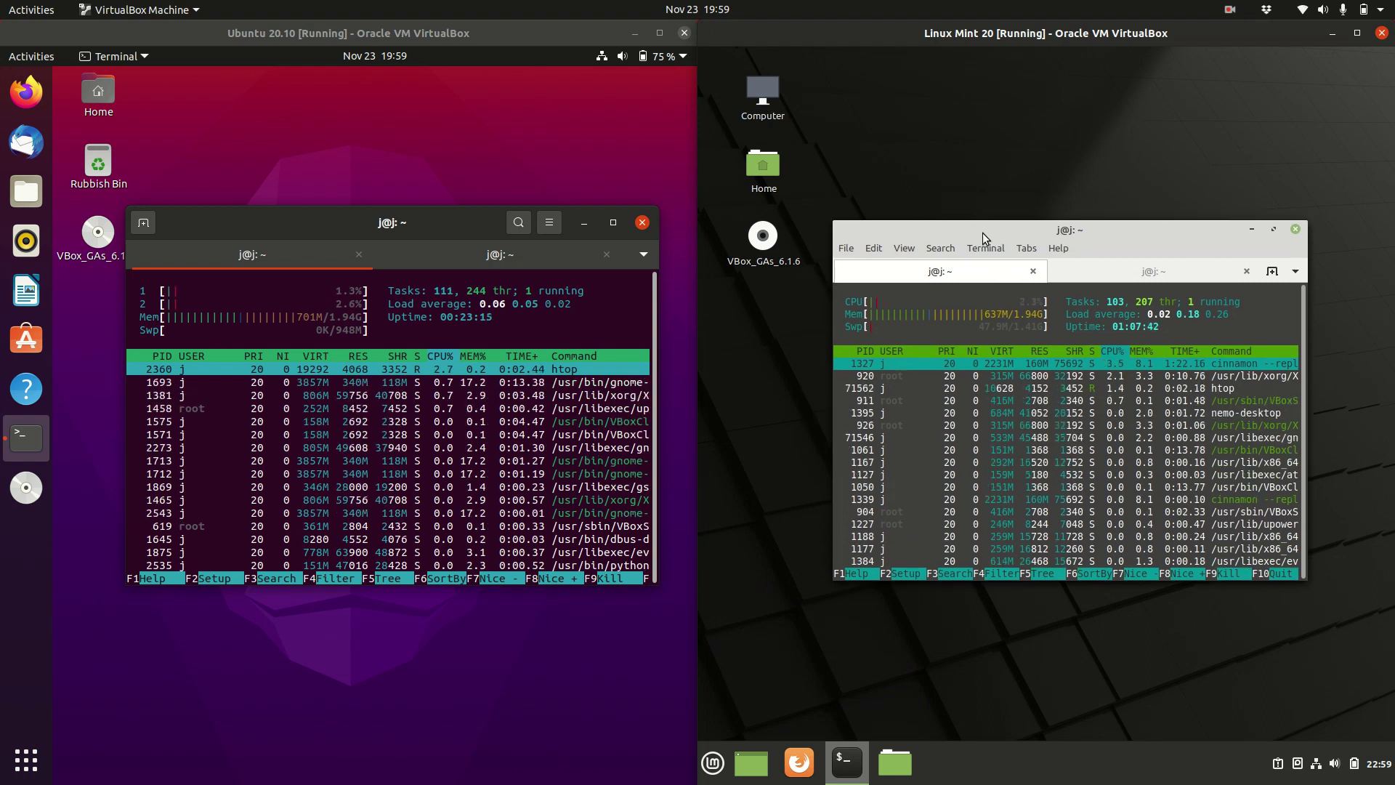
{"action": "mouse_move", "coordinate": [982, 232]}
{"action": "left_mouse_down"}
{"action": "mouse_move", "coordinate": [1103, 239]}
{"action": "mouse_move", "coordinate": [1097, 257]}
{"action": "left_mouse_up"}
{"action": "left_click_drag", "start_coordinate": [427, 223], "coordinate": [429, 237]}
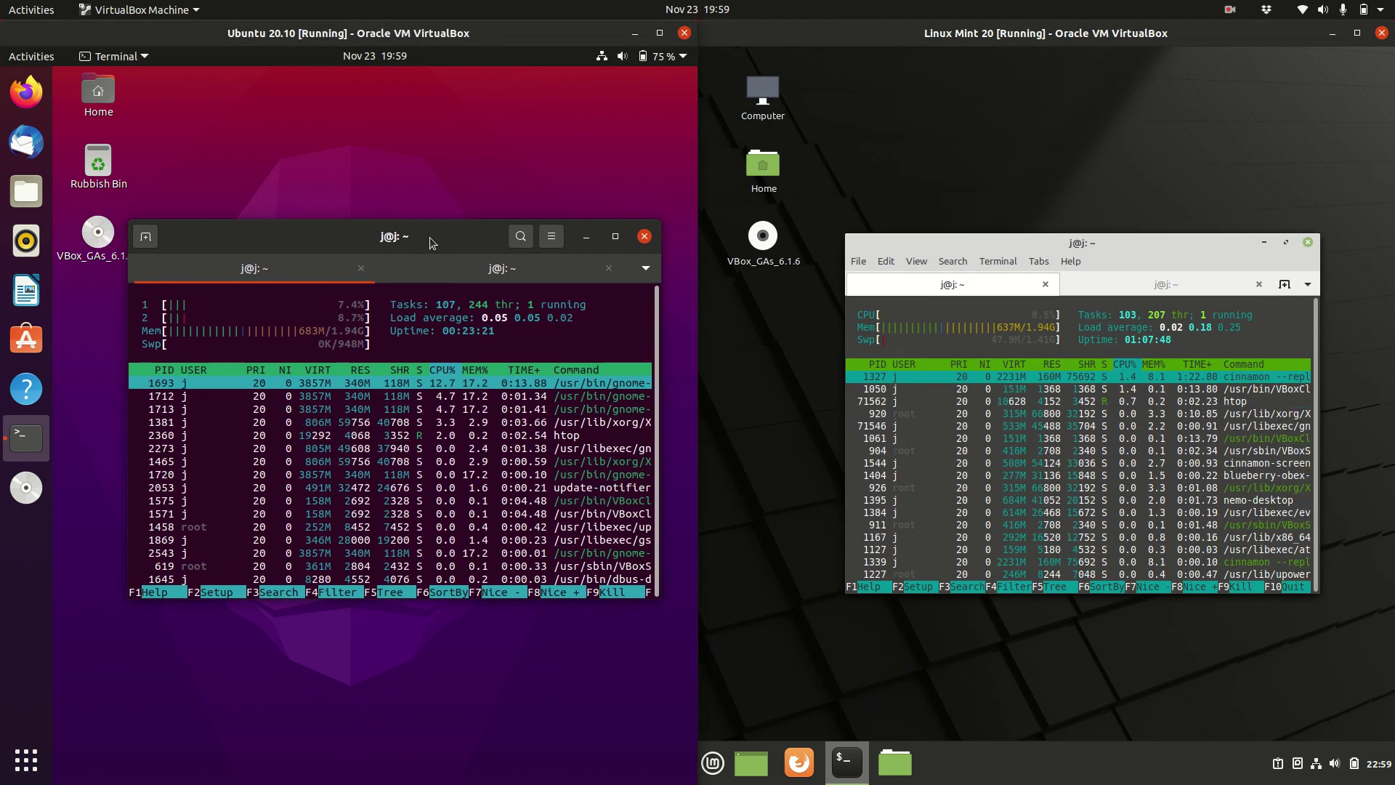
Nudge the Ubuntu terminal left and up, and the Mint terminal down then up-right.
{"action": "left_click_drag", "start_coordinate": [359, 238], "coordinate": [347, 236]}
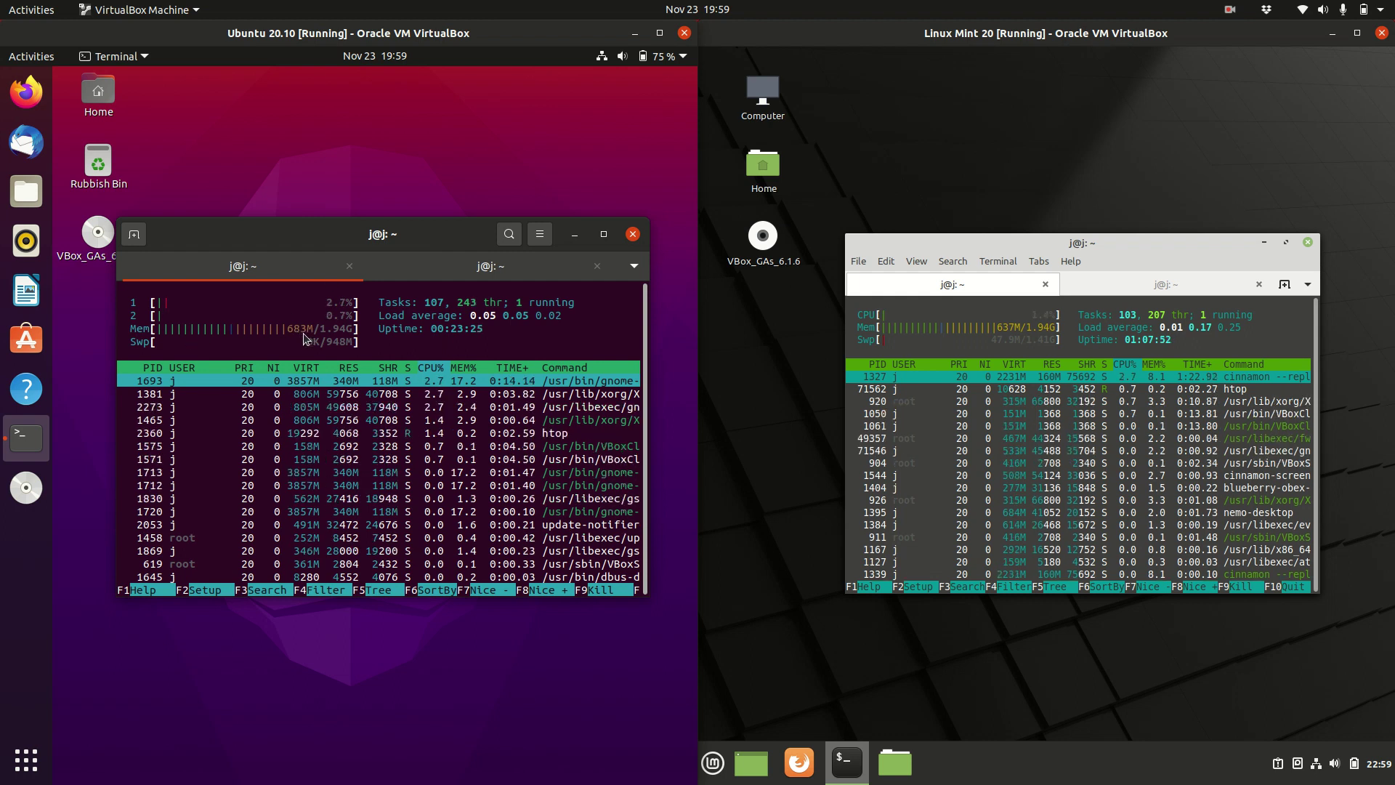
{"action": "left_click_drag", "start_coordinate": [366, 236], "coordinate": [367, 223]}
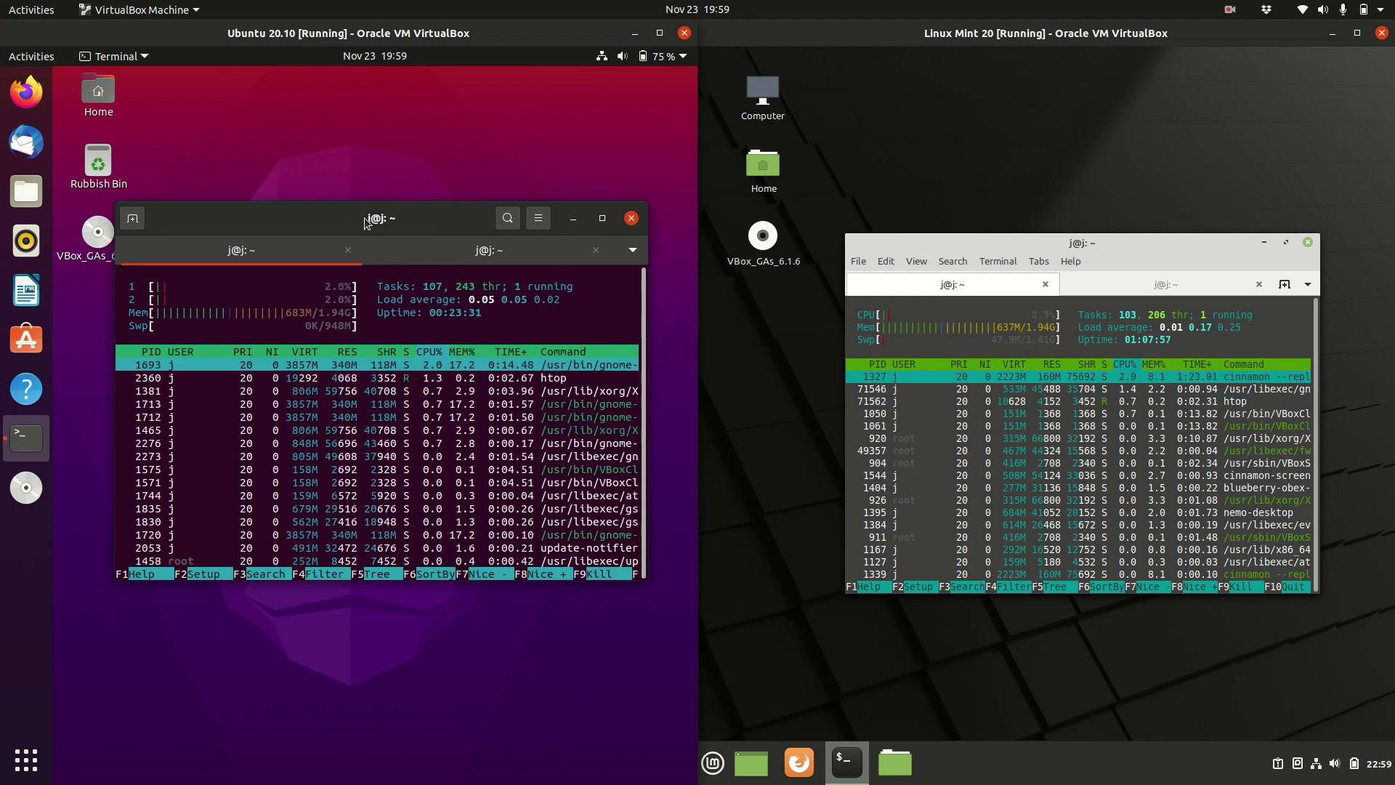
{"action": "left_click_drag", "start_coordinate": [1094, 246], "coordinate": [1101, 329]}
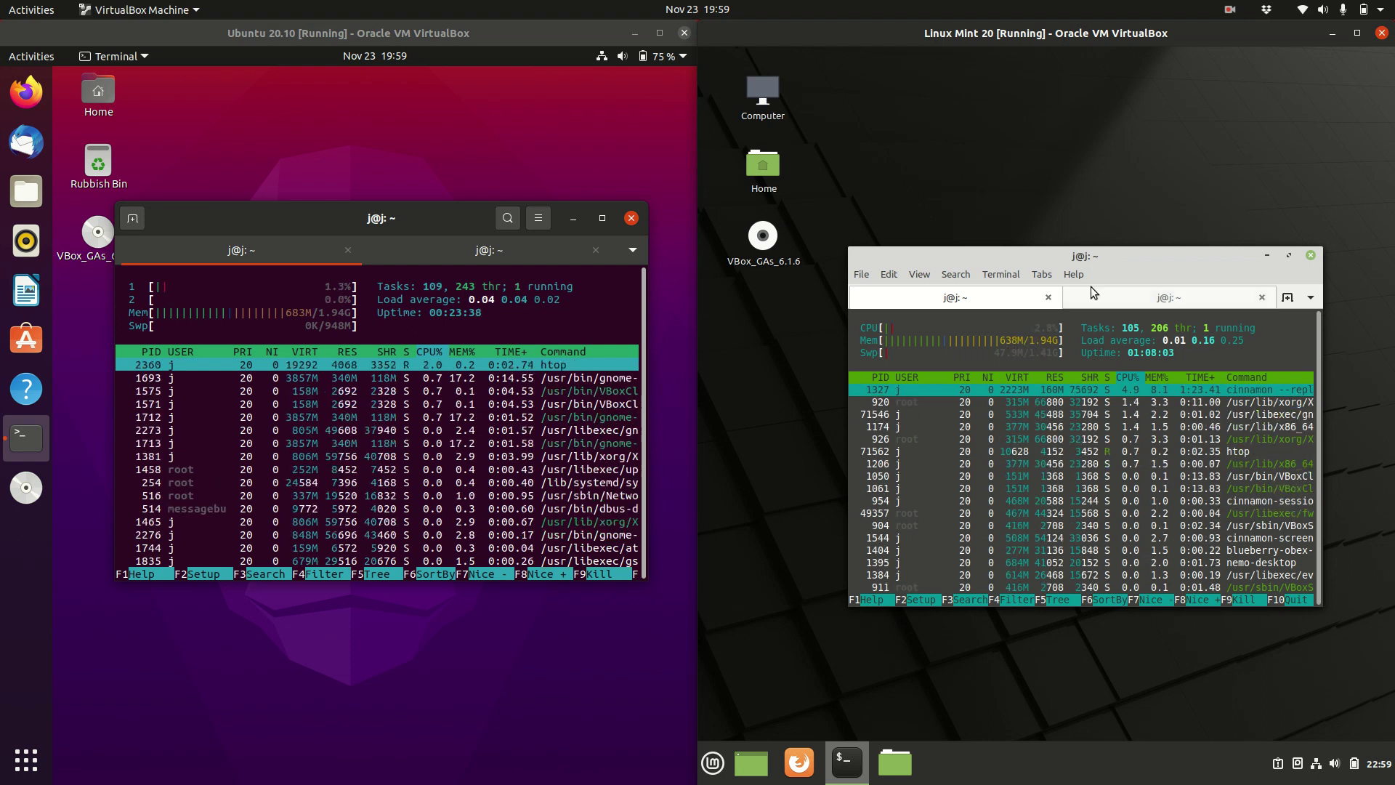
{"action": "left_click_drag", "start_coordinate": [1120, 253], "coordinate": [1122, 243]}
Toggle the Mint application menu, then raise the Mint terminal and shift Ubuntu's down-left.
{"action": "left_click", "coordinate": [714, 764]}
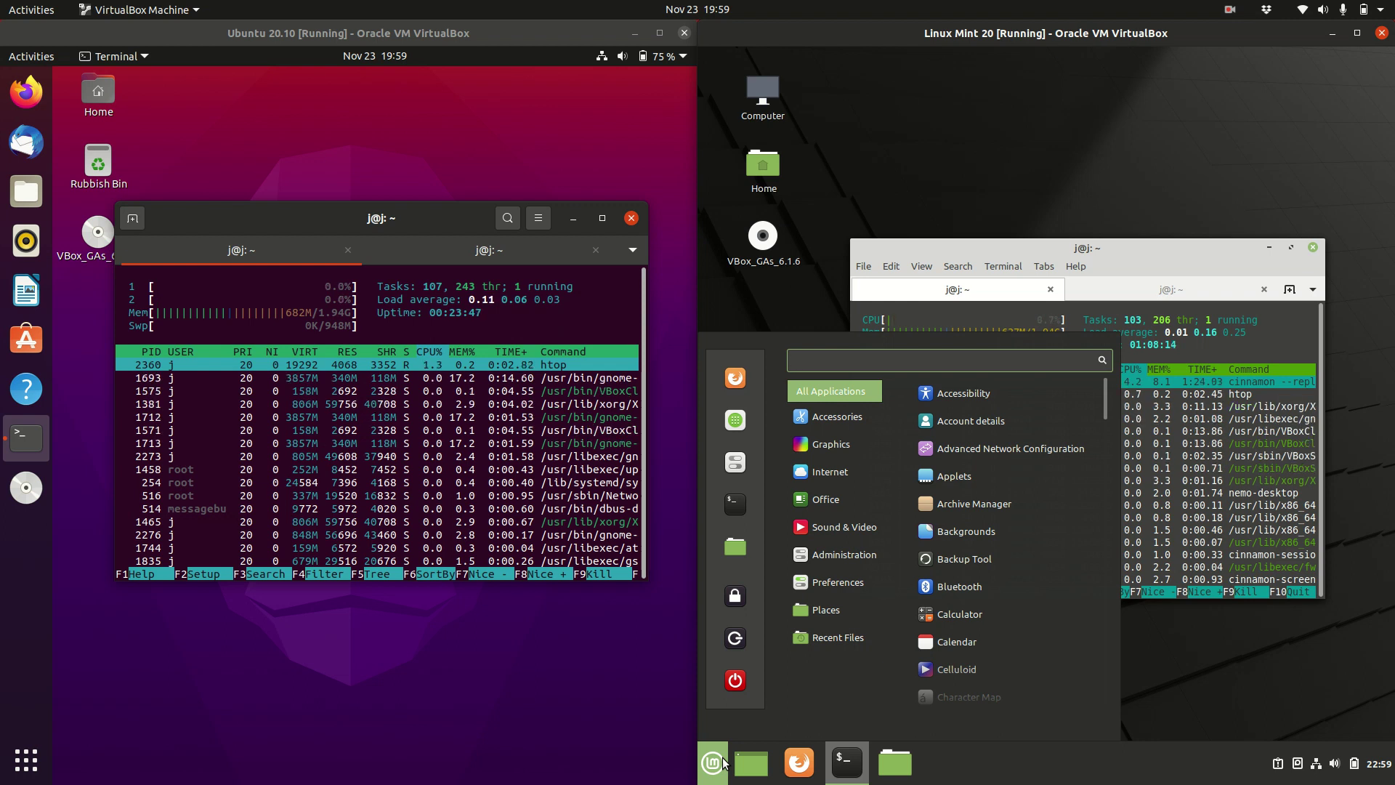
{"action": "left_click", "coordinate": [724, 764]}
{"action": "left_click_drag", "start_coordinate": [1048, 250], "coordinate": [1046, 237]}
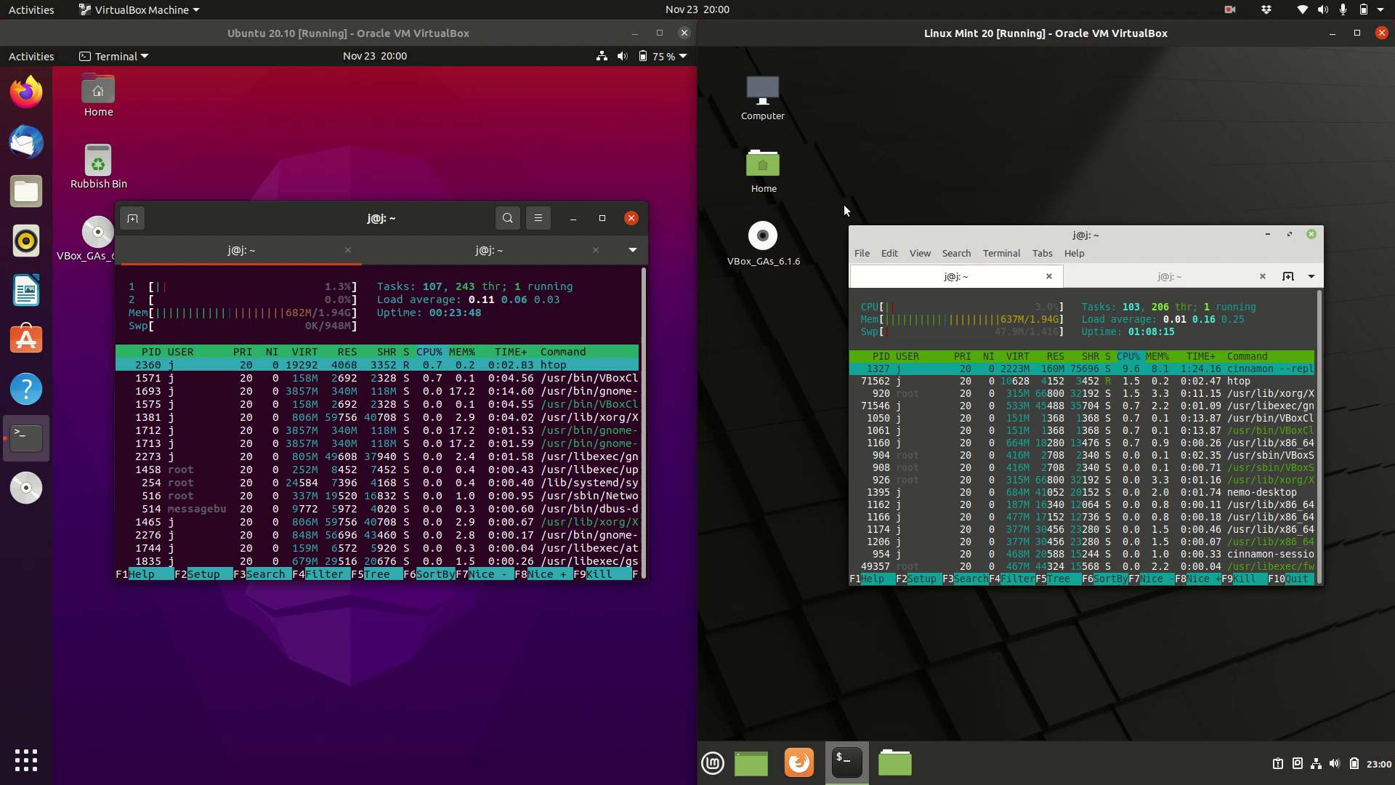
{"action": "left_click_drag", "start_coordinate": [441, 224], "coordinate": [436, 237]}
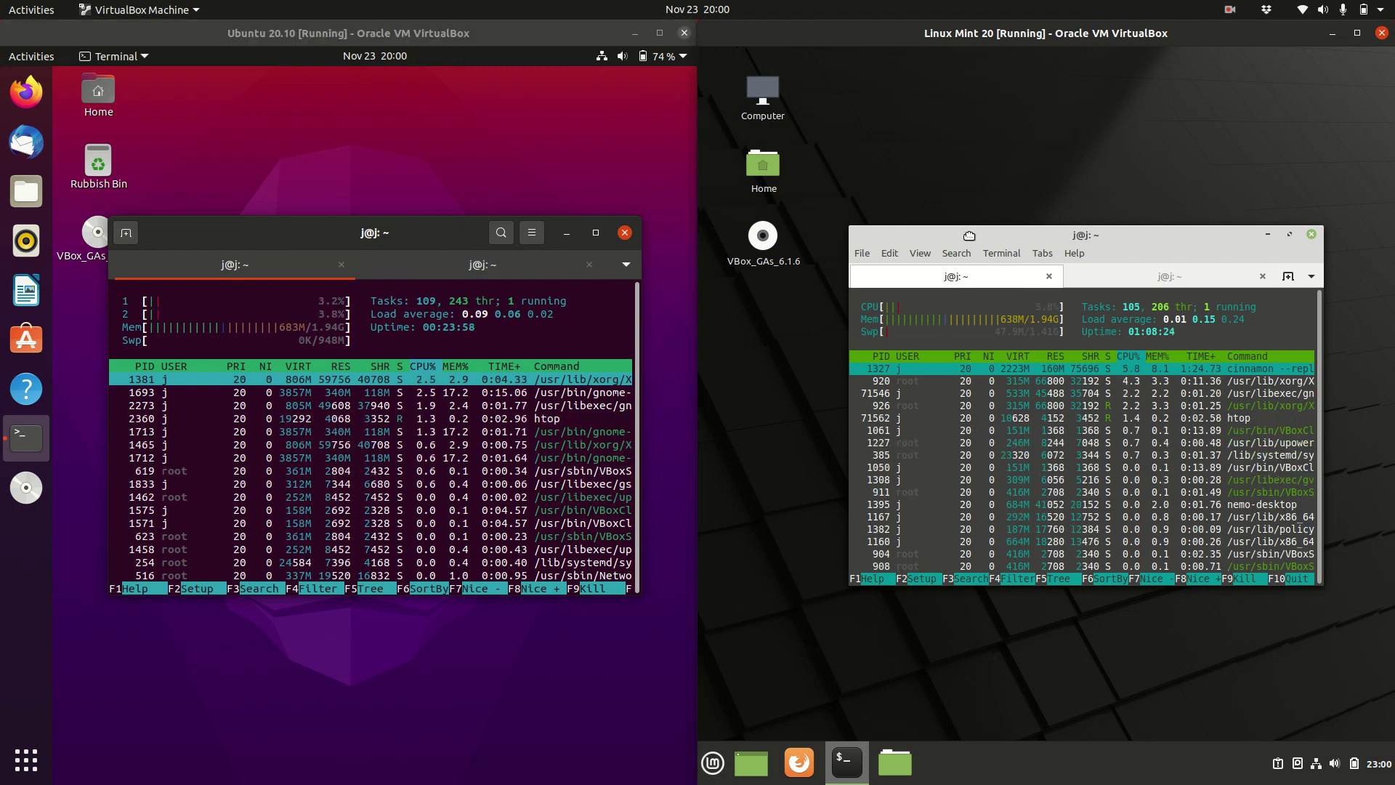
Drag the Mint htop window up-left and lift the Ubuntu htop window higher.
{"action": "left_click_drag", "start_coordinate": [929, 234], "coordinate": [956, 230]}
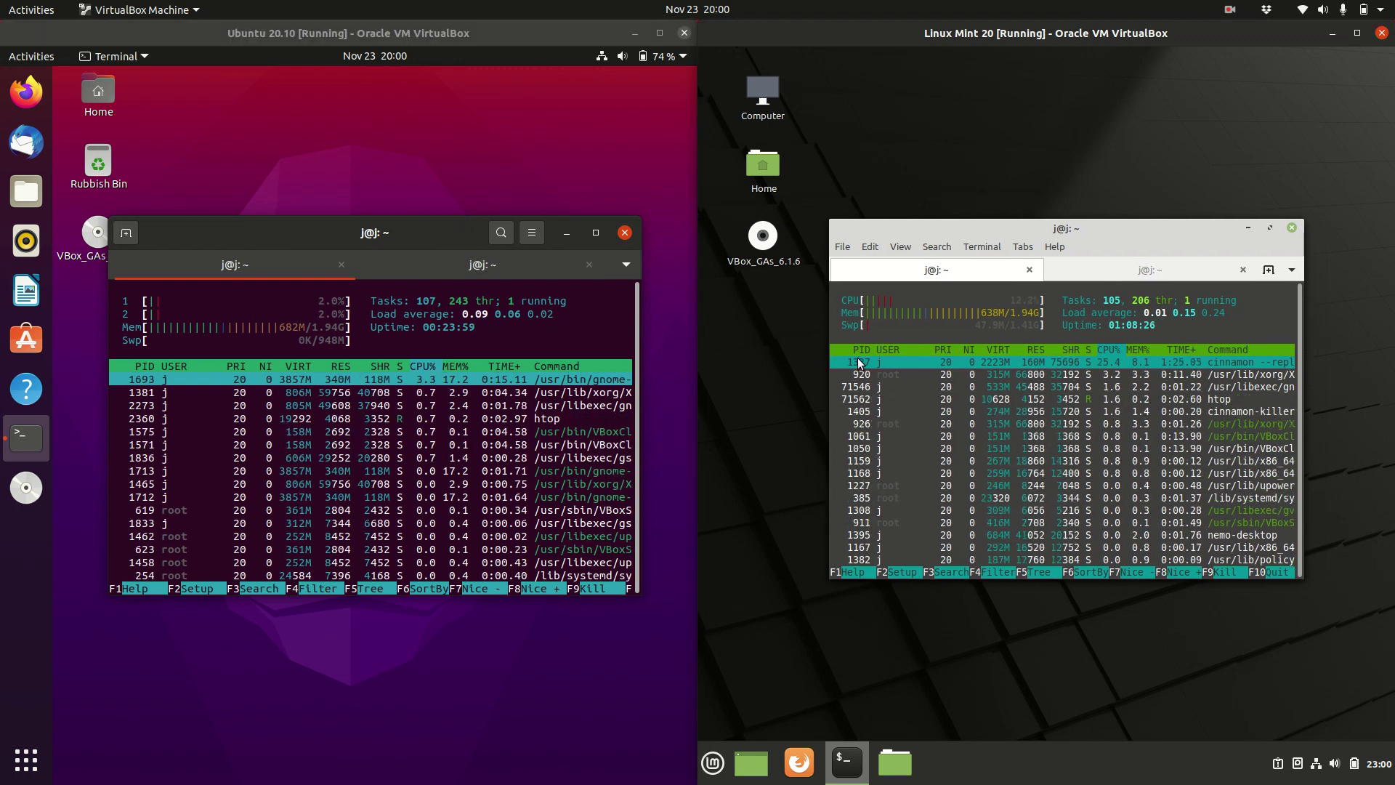
{"action": "left_click_drag", "start_coordinate": [429, 240], "coordinate": [440, 202]}
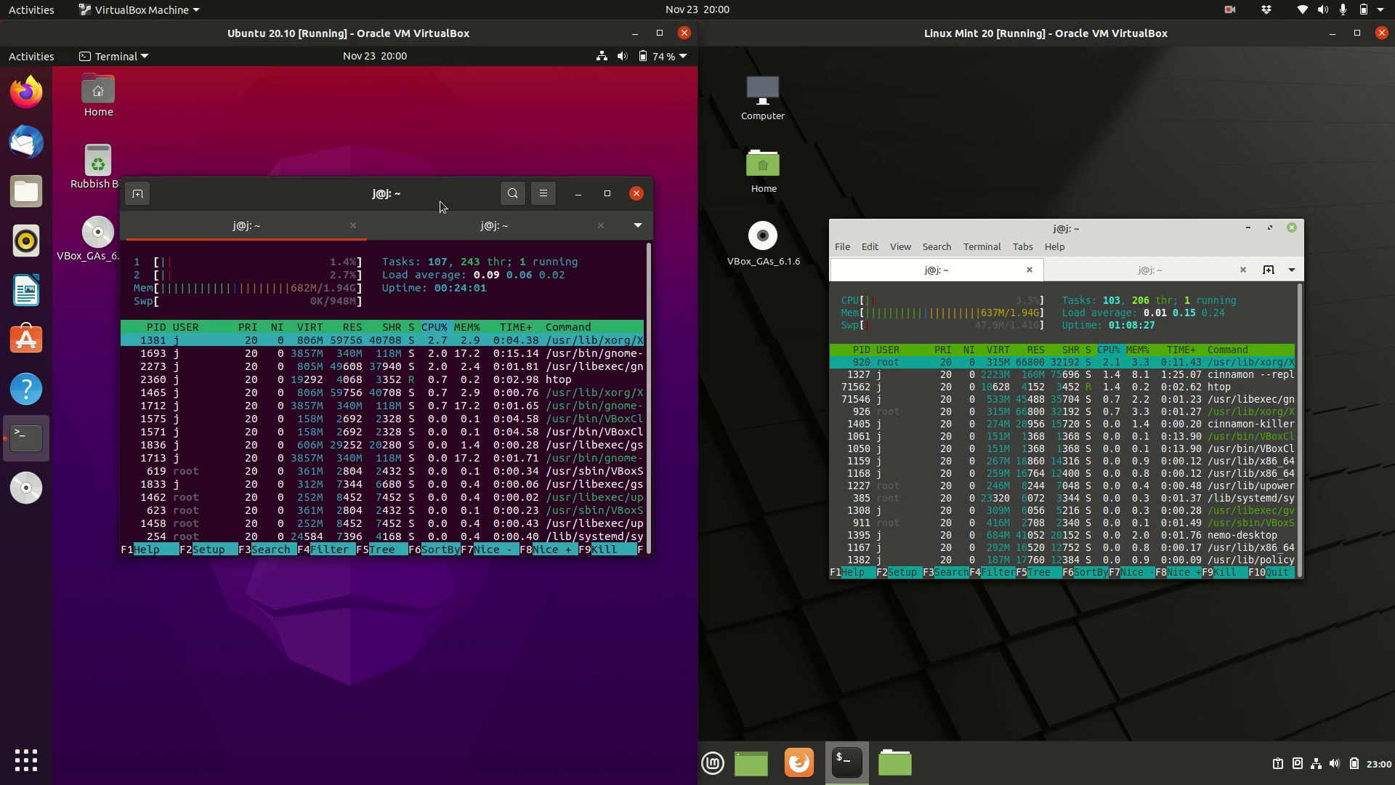